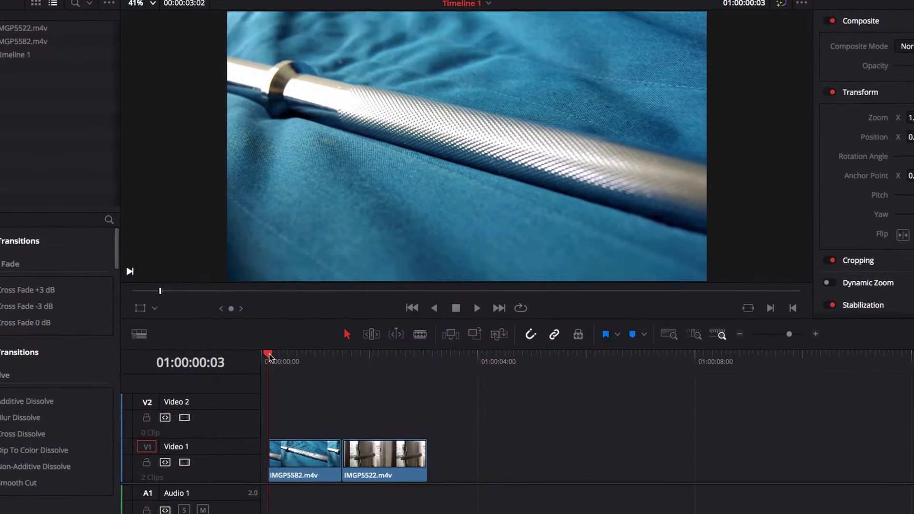
- Play the Diagonal Effect timeline to watch the hard cut from IMGP5582.m4v to IMGP5522.m4v
key(space)
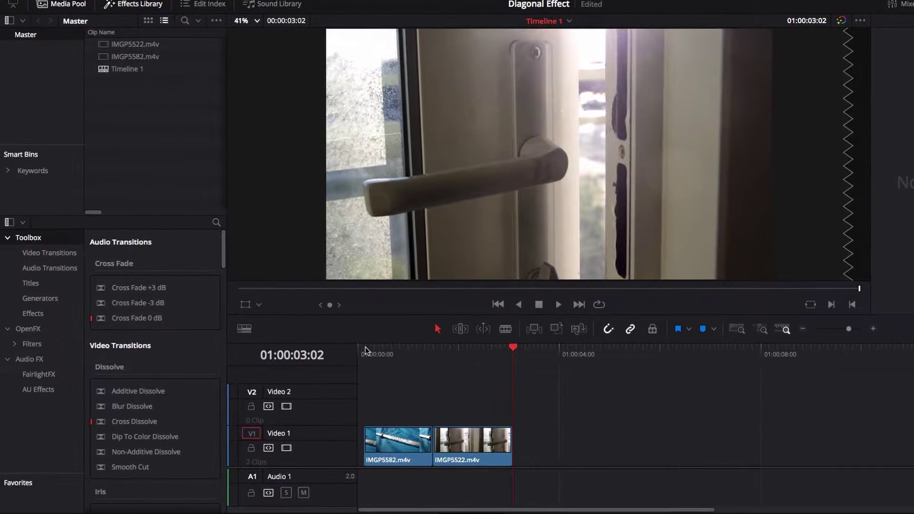
- Drop an Edge Wipe from Video Transitions onto the cut between the two clips and play it from the start
click(365, 349)
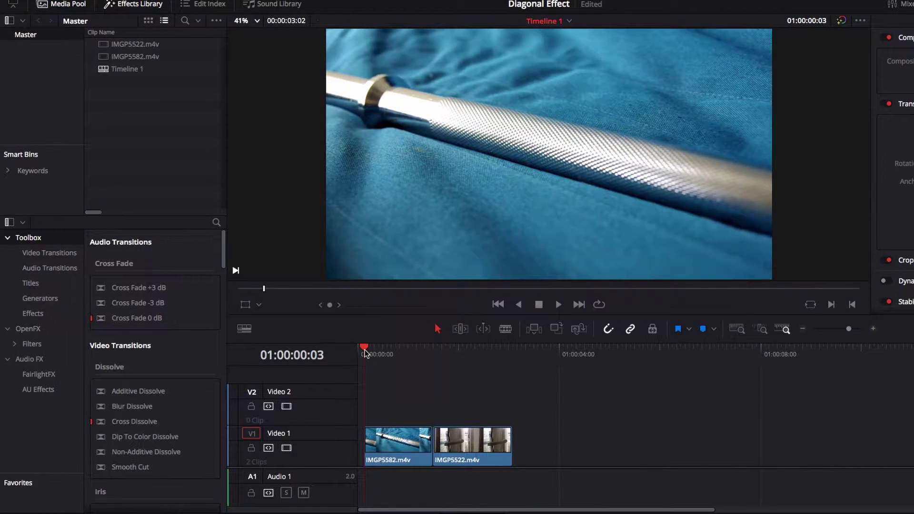
click(67, 257)
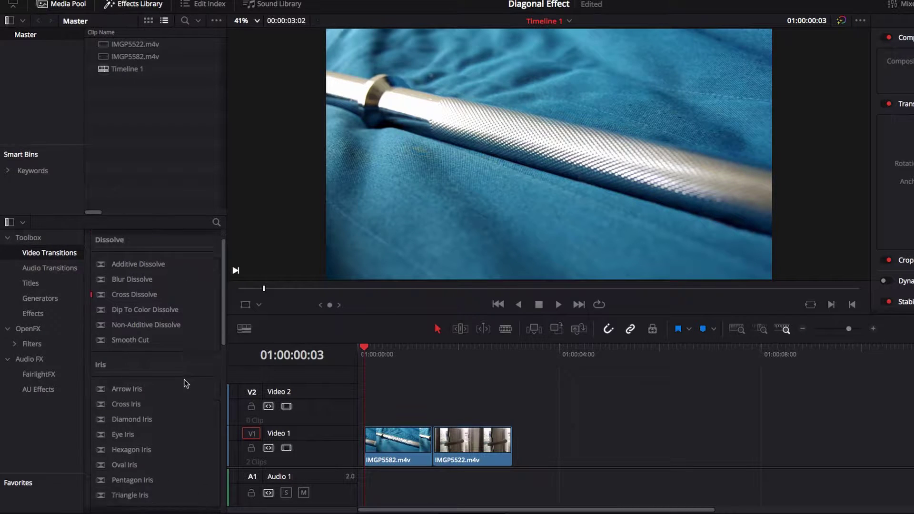
scroll(186, 384, down, 10)
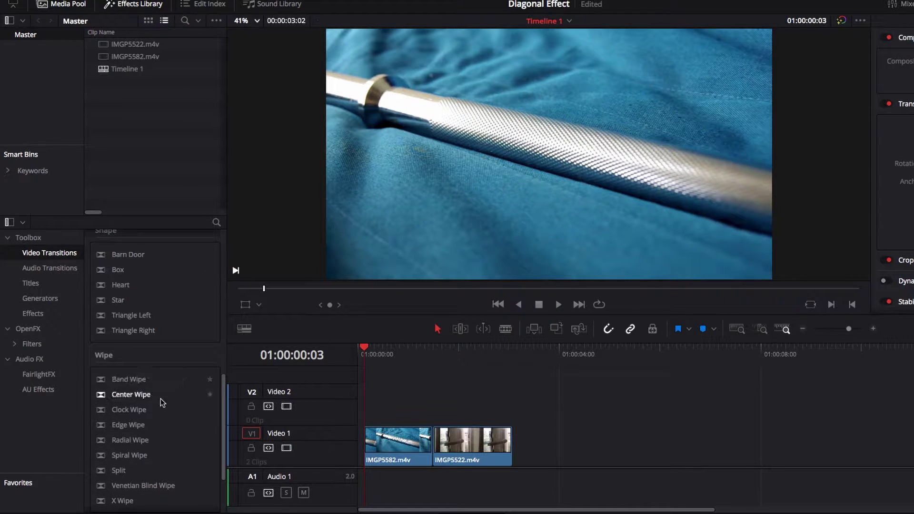
drag(128, 424, 403, 441)
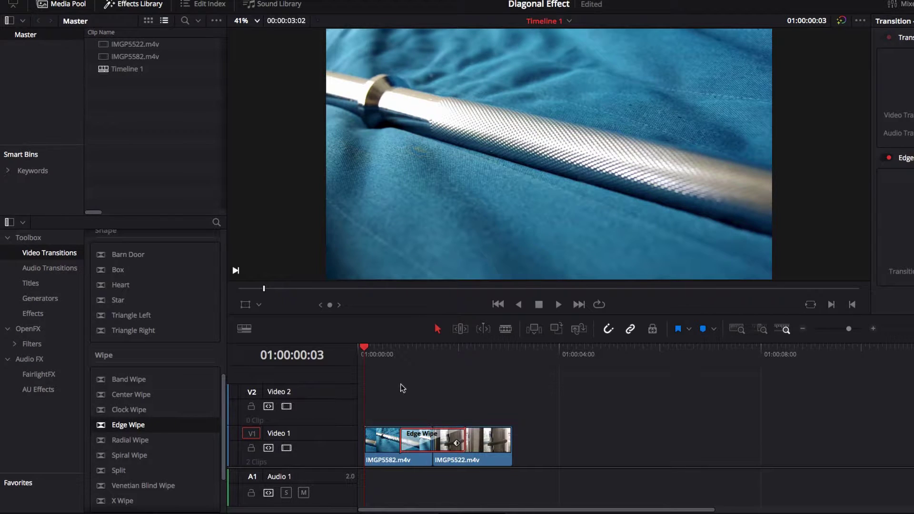
key(space)
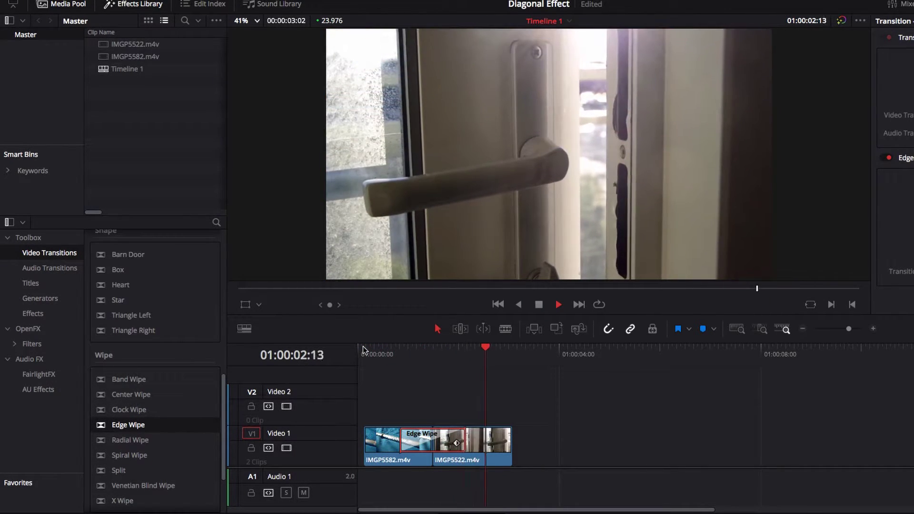
- Stop playback with the playhead parked midway through the Edge Wipe transition
key(space)
click(434, 348)
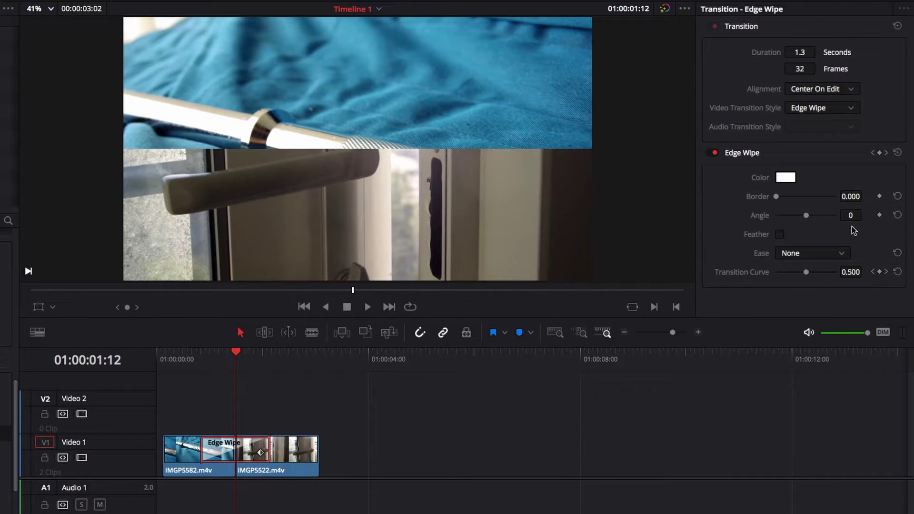
- Set the Edge Wipe Angle to 29 and play the diagonal wipe from the timeline start
mouse_move(851, 216)
mouse_down()
mouse_move(842, 216)
mouse_move(865, 214)
mouse_up()
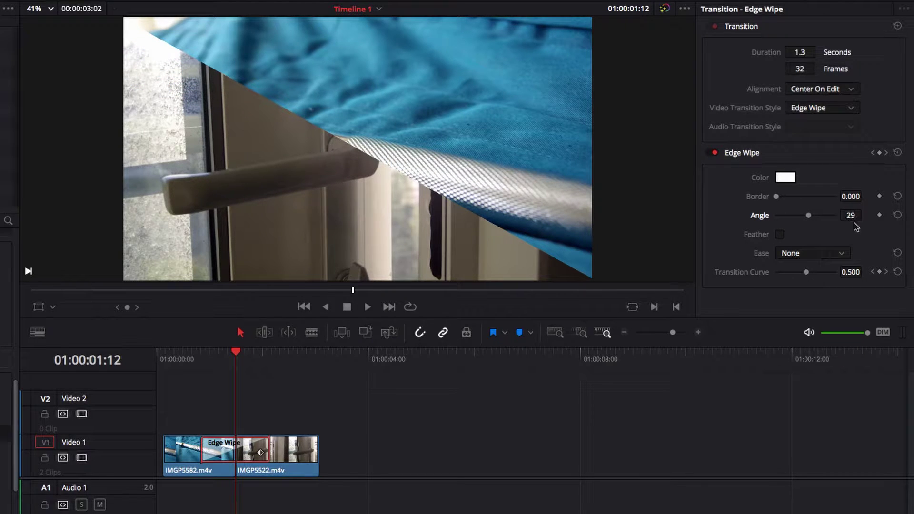
click(164, 356)
key(space)
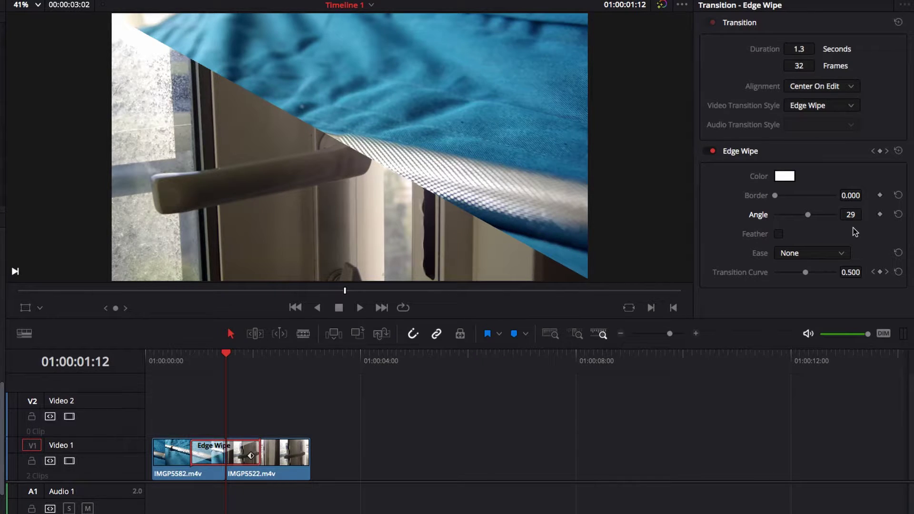
- Set the Edge Wipe Angle to 209 and play the reversed diagonal from the timeline start
drag(851, 216, 866, 215)
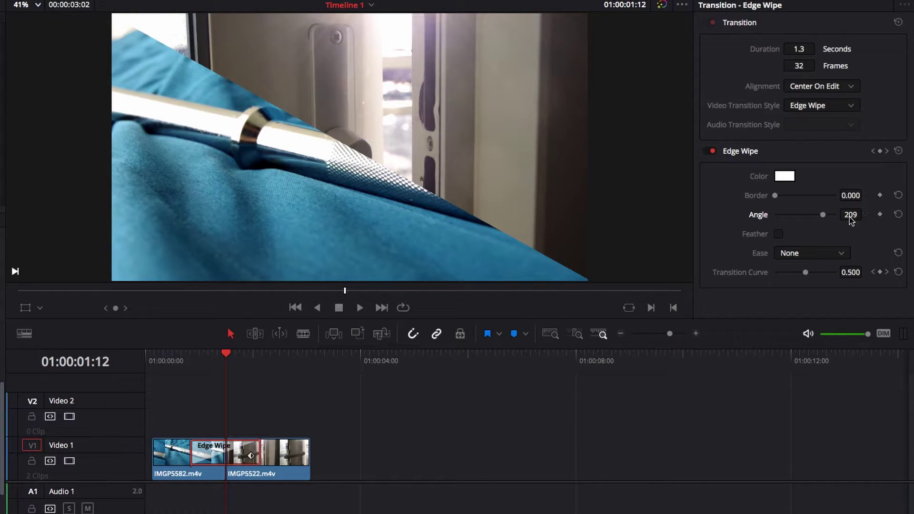
click(150, 357)
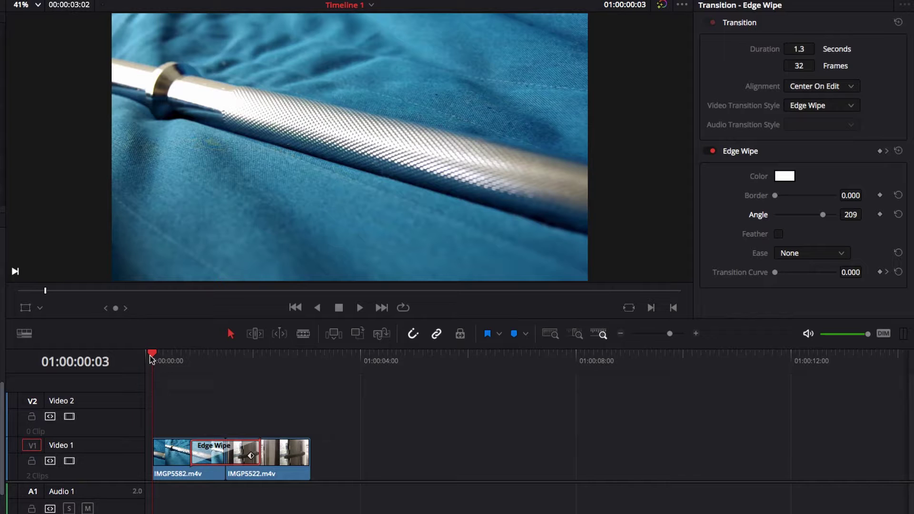
key(space)
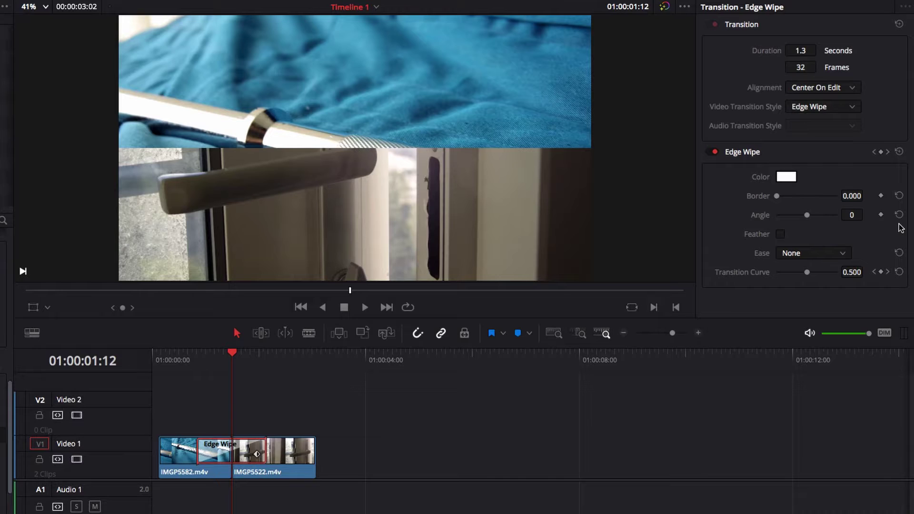
- Set the Edge Wipe Angle to 151 and play the wipe from the timeline start
drag(855, 215, 866, 214)
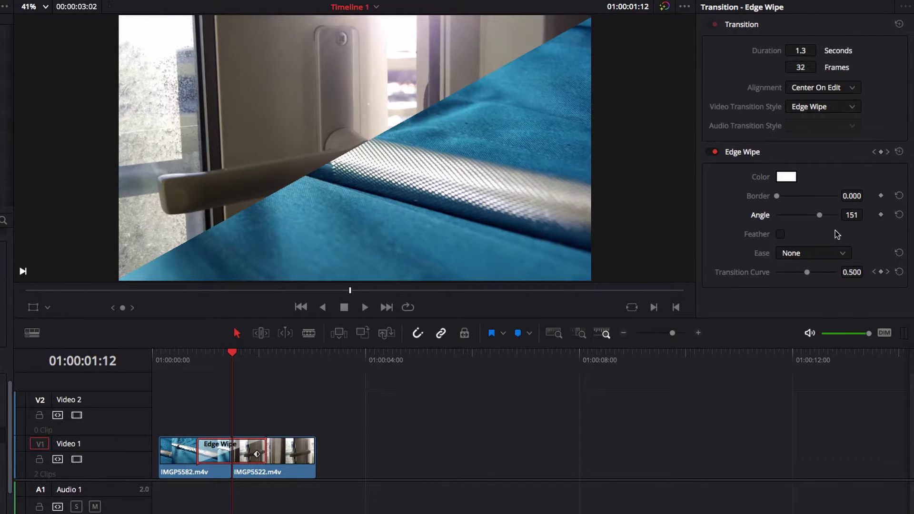
click(159, 356)
key(space)
- Change the Edge Wipe Angle to 331 and play the wipe from the timeline start
drag(850, 215, 863, 215)
click(160, 359)
key(space)
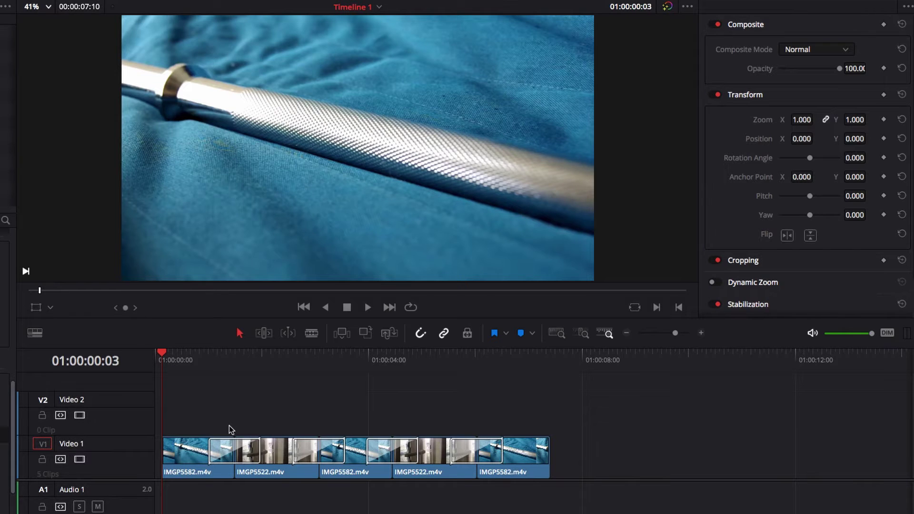
- Select the first Edge Wipe and set its Angle to -29
mouse_move(227, 445)
click(236, 354)
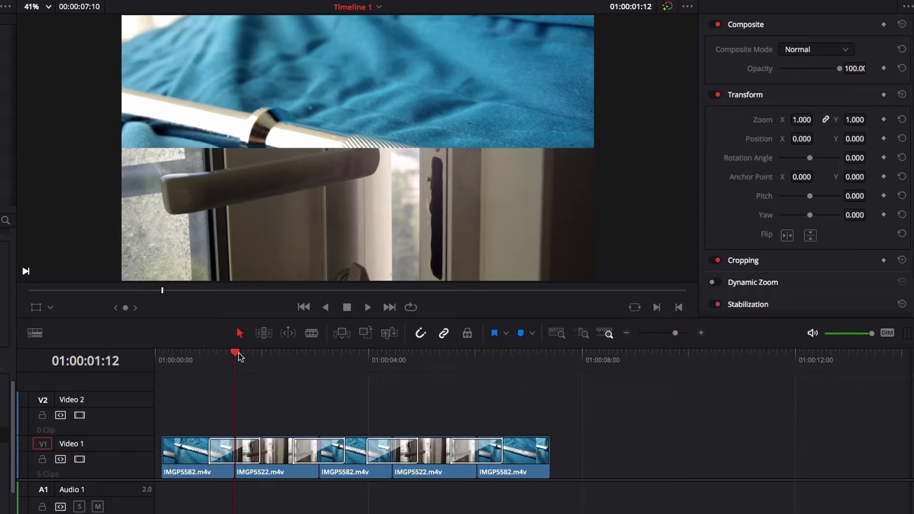
click(228, 456)
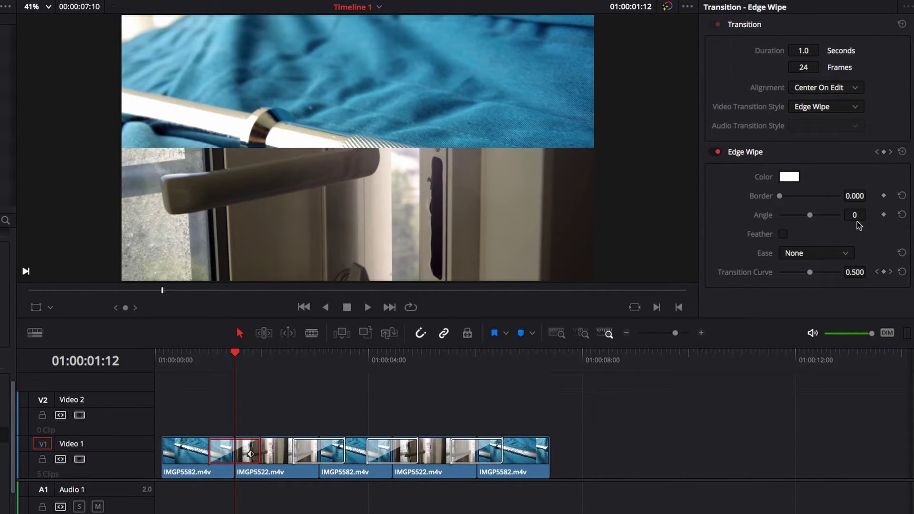
drag(854, 215, 840, 215)
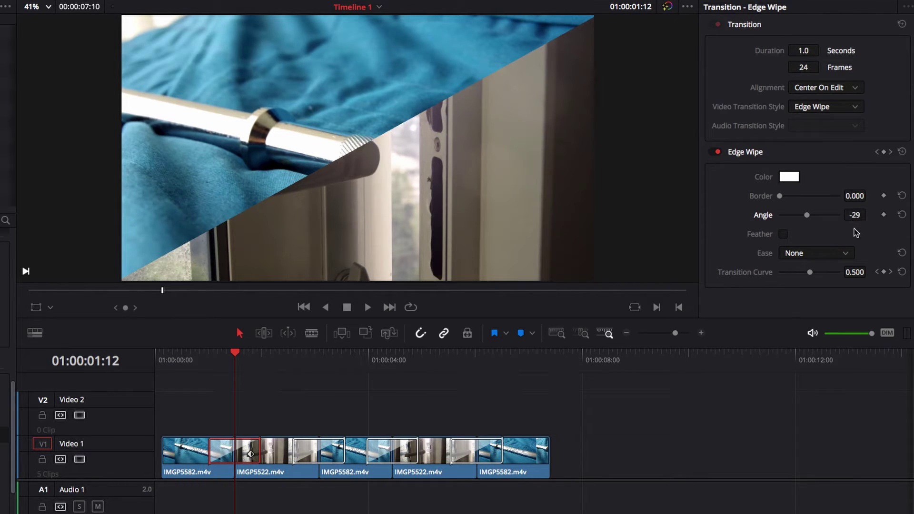
- Select the second Edge Wipe and set its Angle to 151
click(308, 448)
click(319, 354)
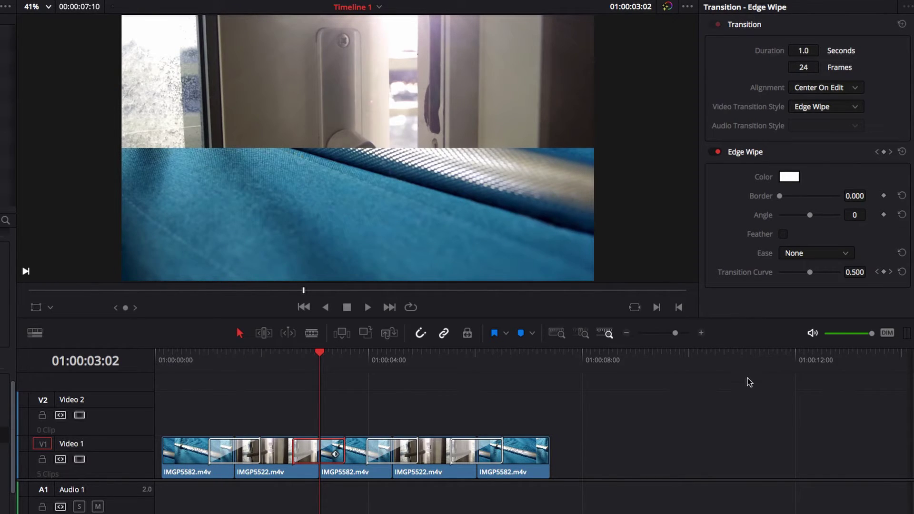
drag(856, 215, 763, 215)
drag(869, 214, 869, 214)
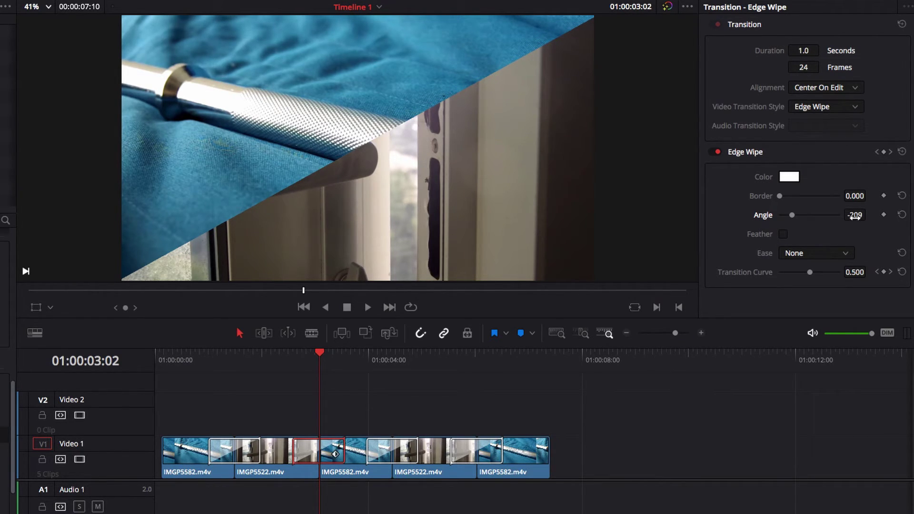
drag(869, 215, 869, 215)
- Select the third Edge Wipe and set its Angle to 28
click(392, 452)
click(394, 354)
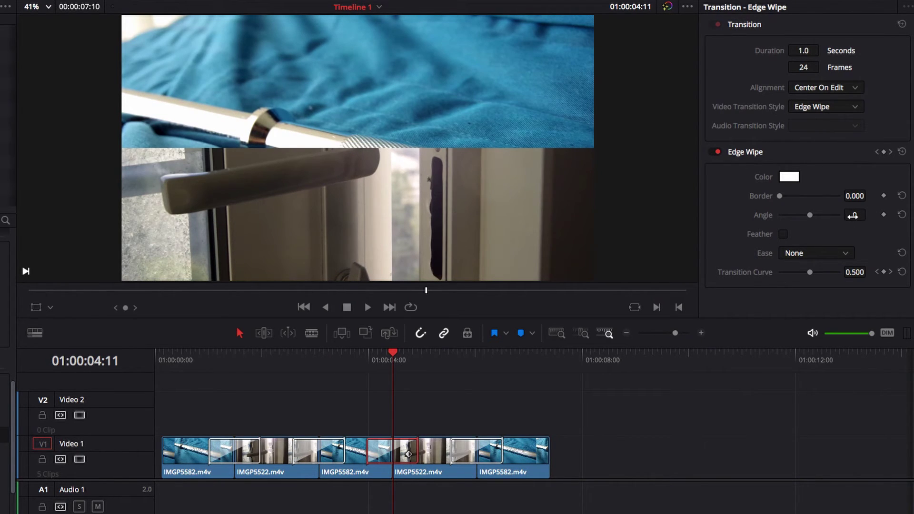
drag(852, 216, 869, 214)
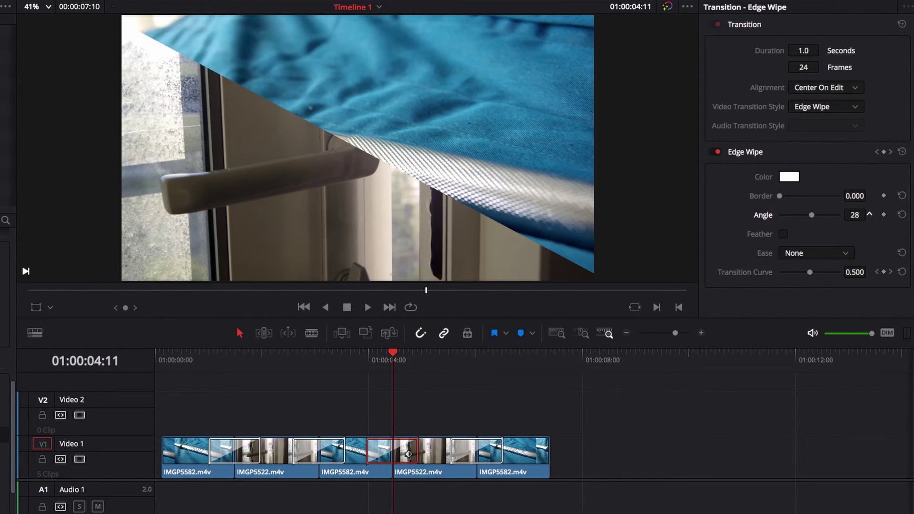
- Select the fourth Edge Wipe and set its Angle to 208
click(465, 452)
click(477, 355)
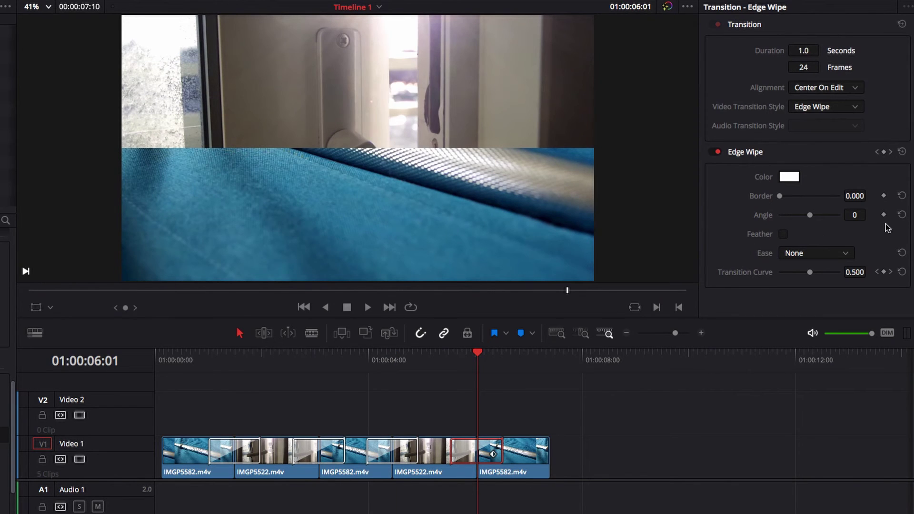
drag(853, 215, 869, 214)
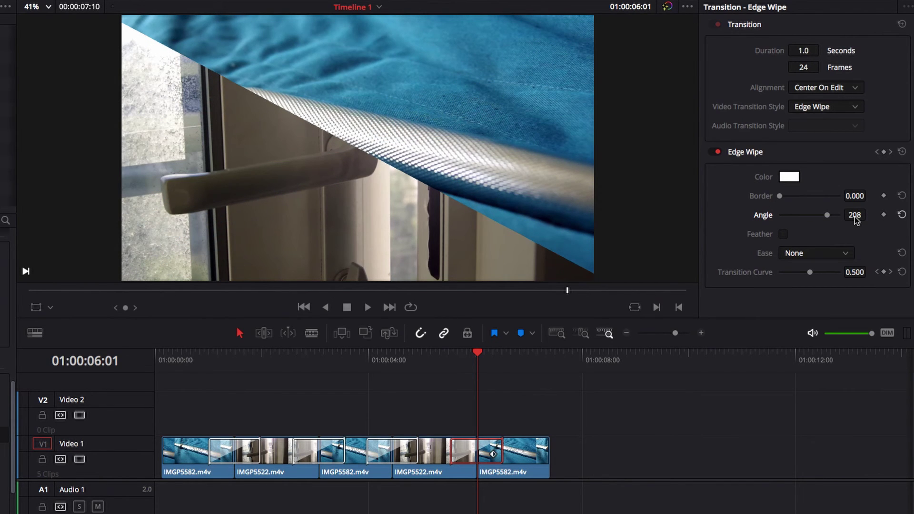